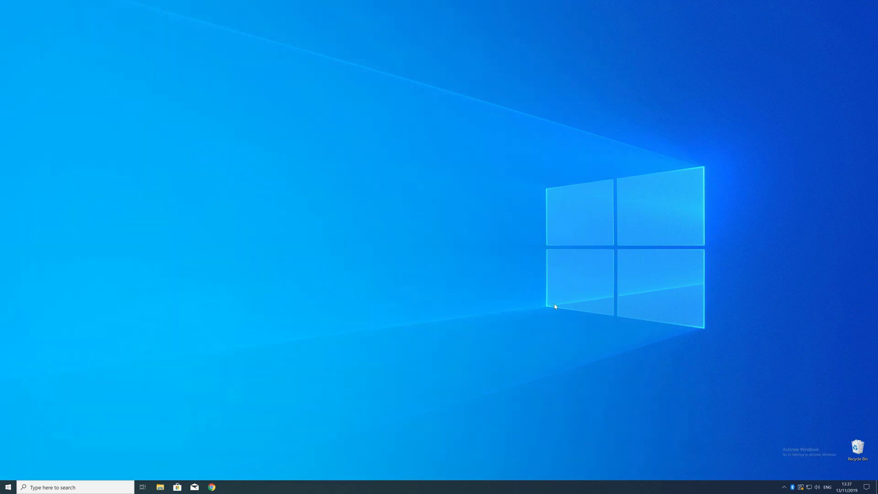
Check this PC's system type in the system information page, then close it
right_click(8, 487)
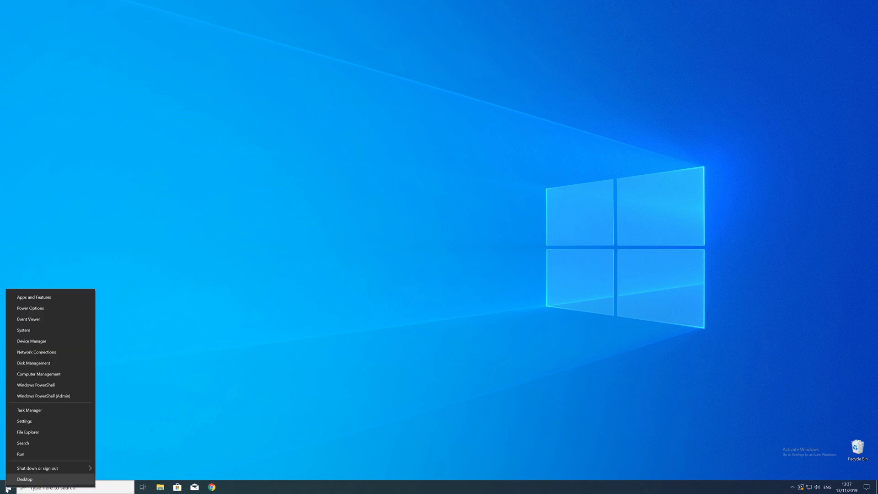
left_click(24, 331)
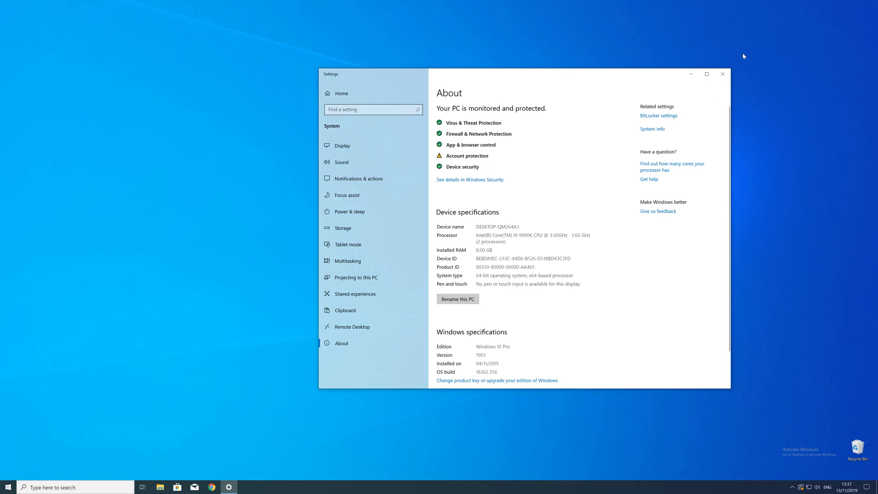
left_click(722, 73)
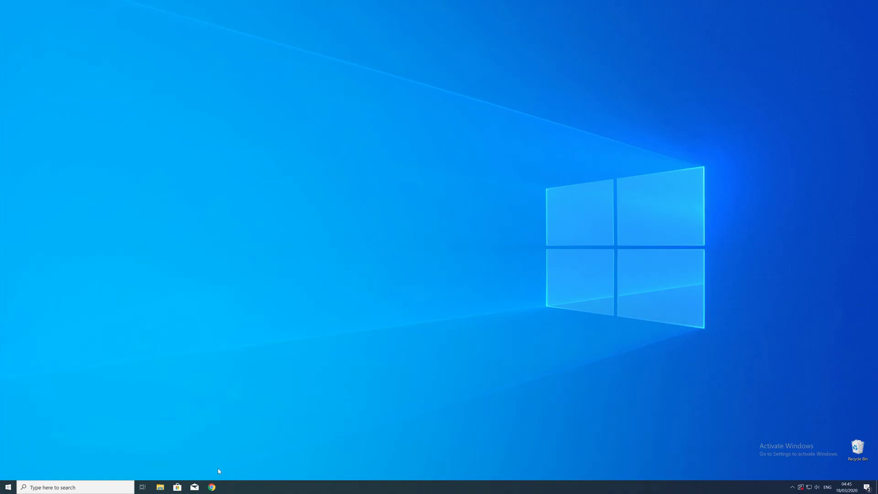
Load the pasted STS Tutorial DLL download page in Chrome
left_click(211, 487)
type("https://www.sts-tutorial.com/download/api-ms-win-core-rtlsupport-l1-1-0")
key("Return")
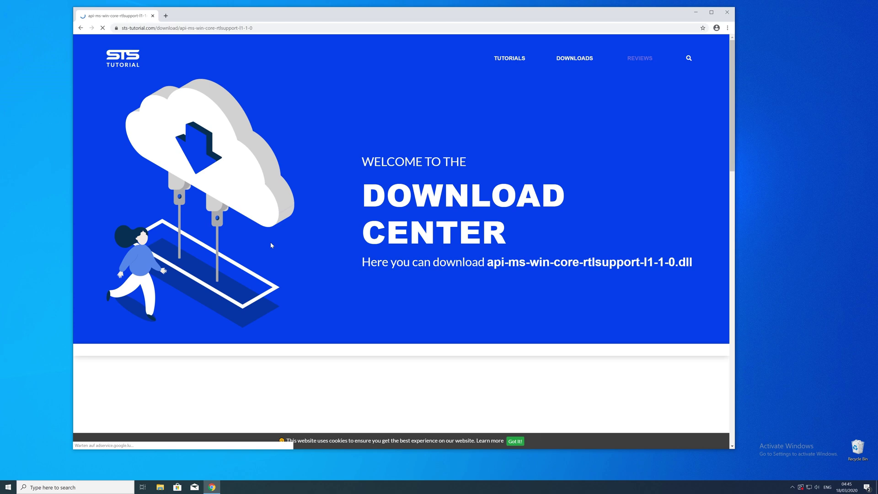
scroll(270, 246, "down", 12)
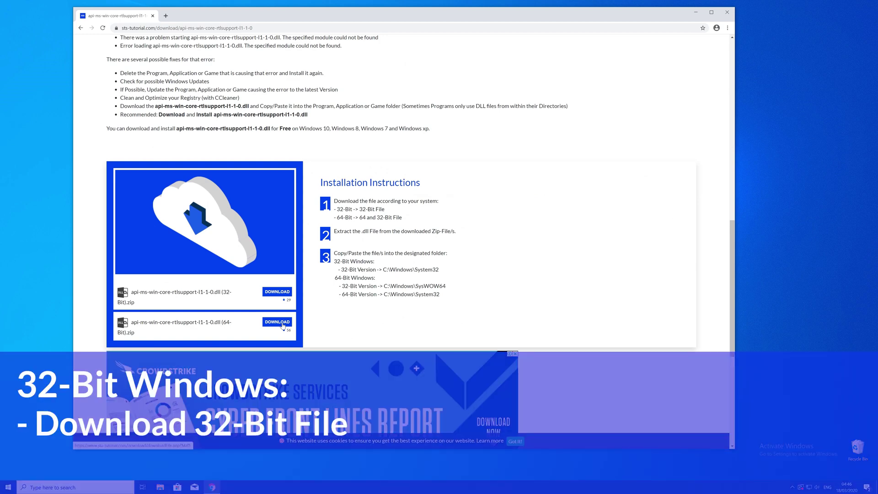
Download the 32-bit and 64-bit api-ms-win-core-rtlsupport-l1-1-0.dll zips, open them, and close Chrome
middle_click(279, 322)
left_click(280, 298)
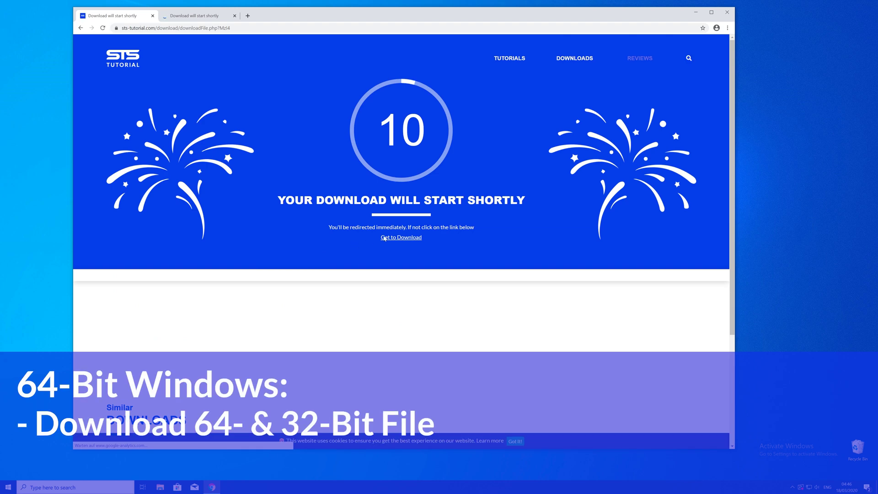
left_click(384, 238)
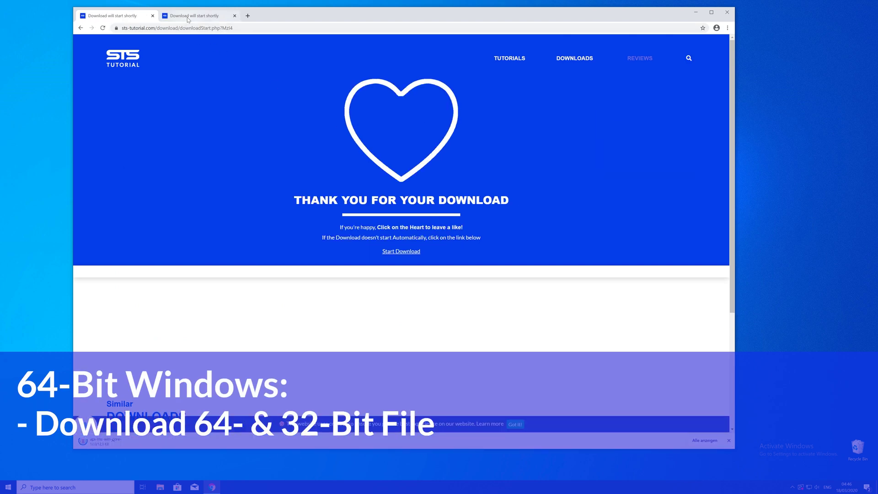
key("ctrl+Tab")
left_click(418, 238)
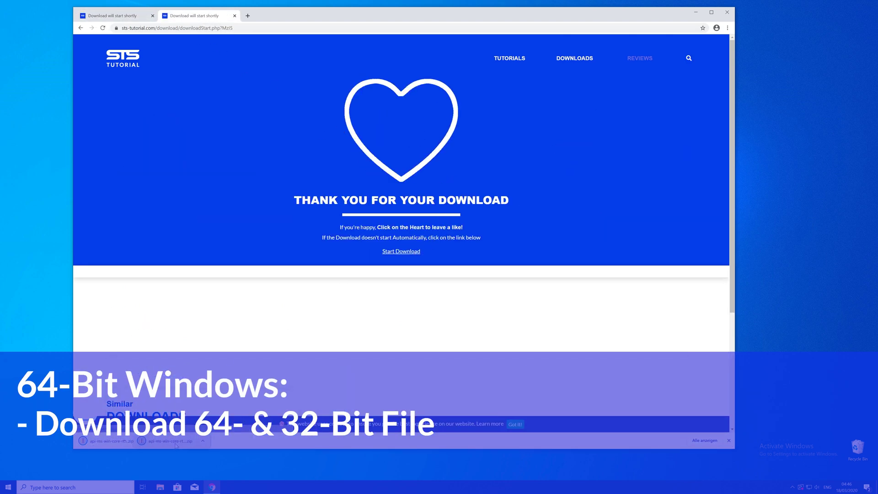
left_click(177, 443)
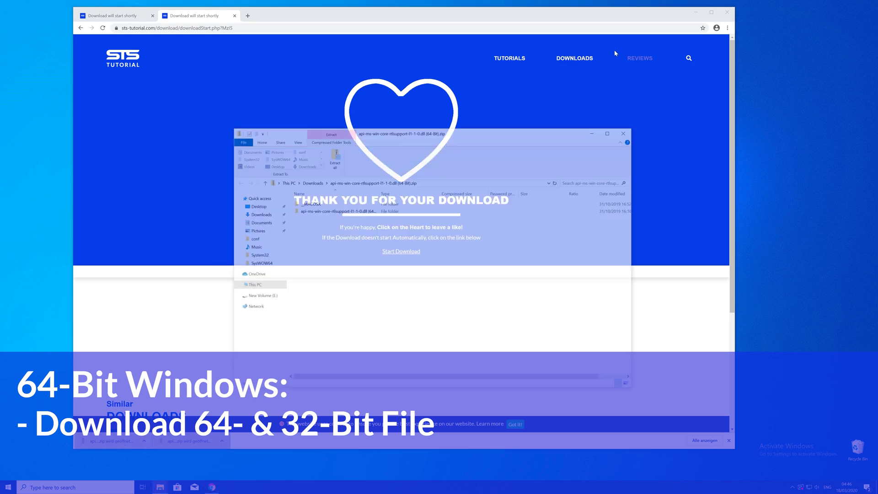
left_click(727, 14)
Place the 64-bit zip window top-left and the 32-bit one top-right, opening their inner folders
left_click_drag(409, 138, 186, 16)
double_click(105, 87)
left_click_drag(445, 130, 640, 18)
double_click(539, 89)
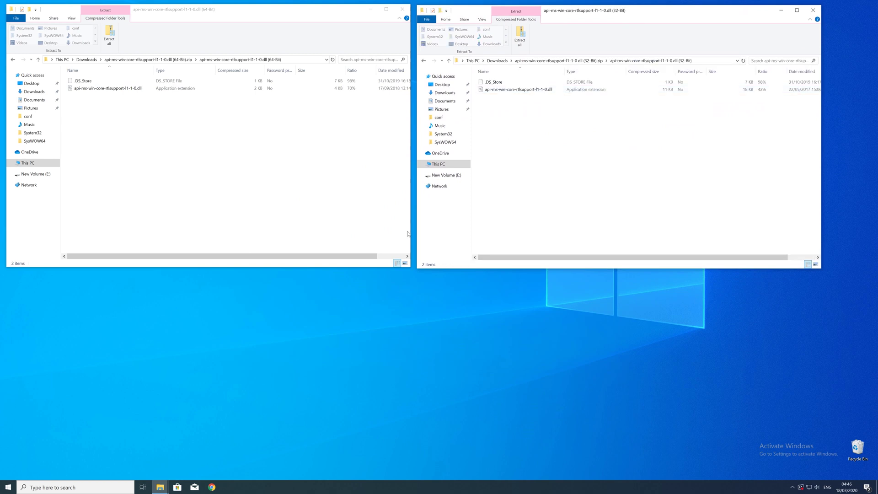
Open a new File Explorer window and move it lower on screen
left_click(165, 489)
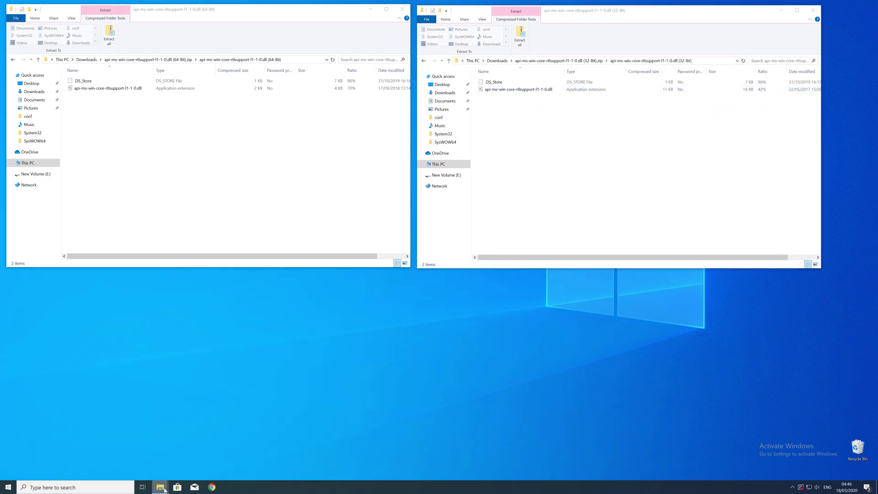
right_click(165, 489)
left_click(153, 450)
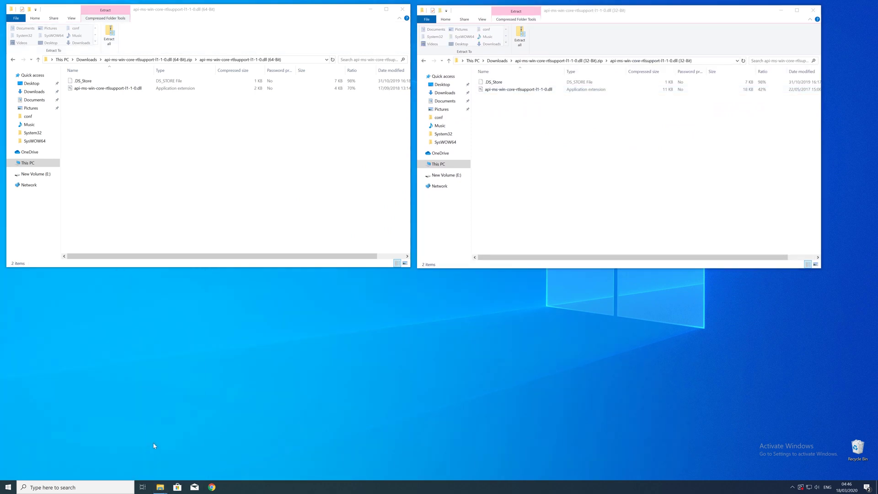
left_click_drag(490, 48, 304, 122)
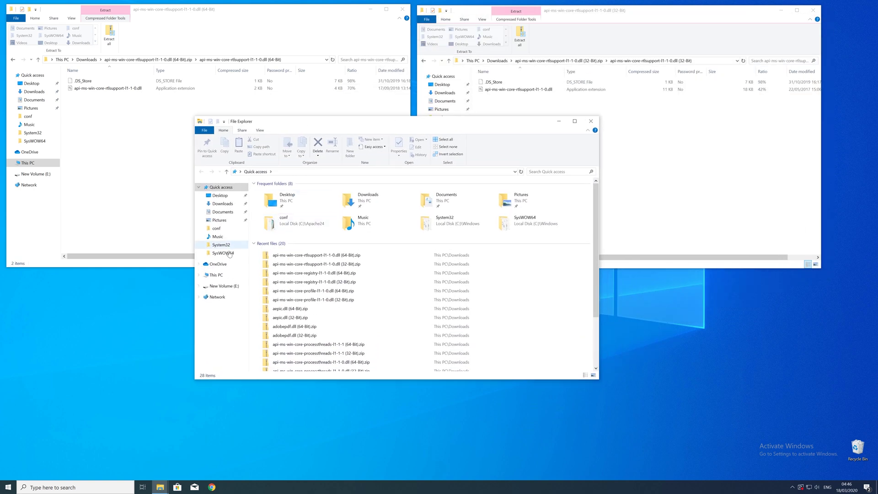
Browse to This PC > Local Disk (C:) > Windows and locate SysWOW64 and System32
left_click(223, 276)
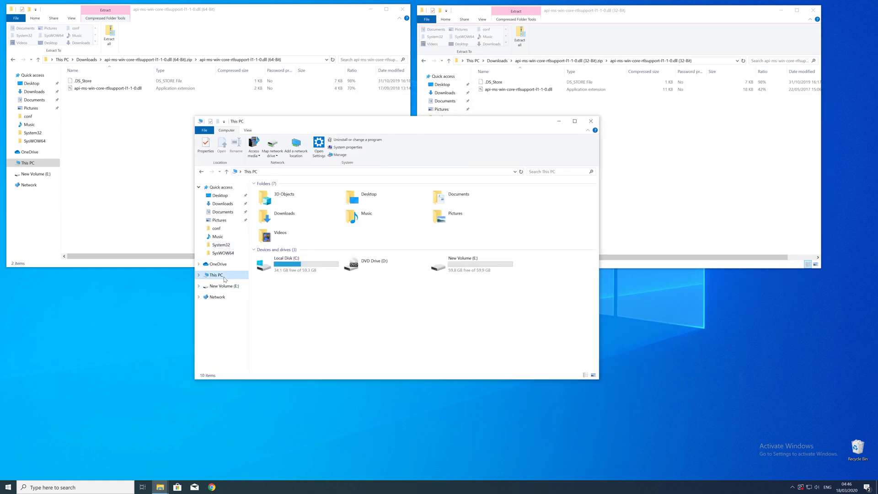
double_click(283, 272)
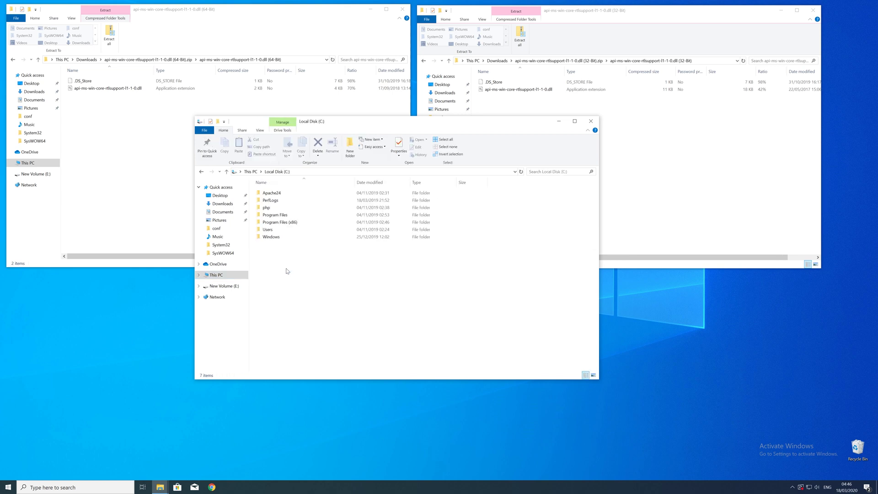
double_click(287, 238)
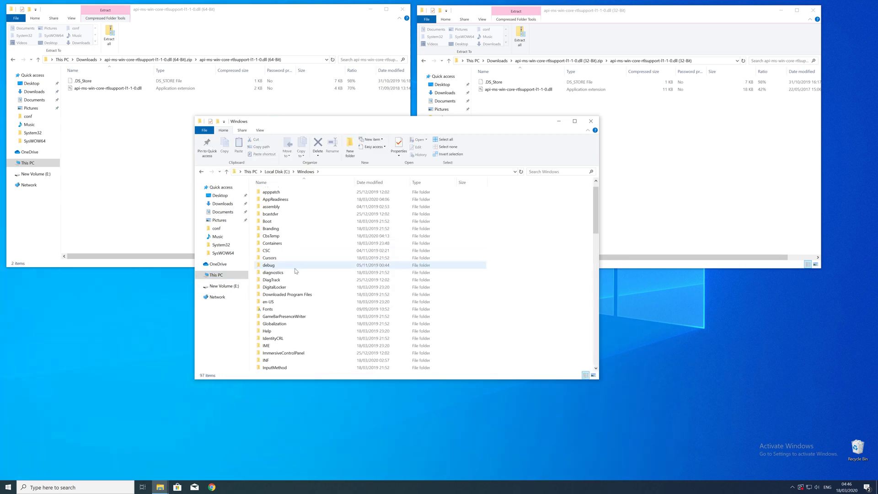
scroll(298, 270, "down", 15)
left_click(287, 301)
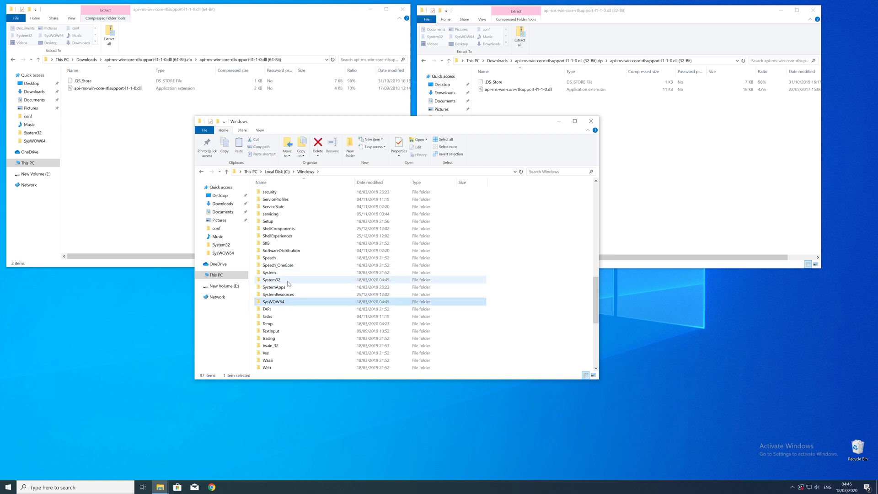
left_click(288, 282)
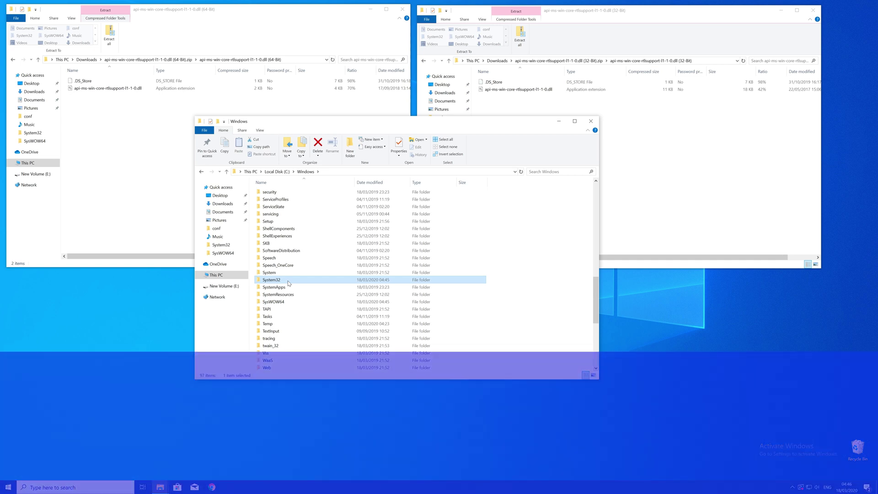
Copy the 32-bit DLL into SysWOW64 and the 64-bit DLL into System32, approving each, then close windows
left_click_drag(517, 89, 275, 279)
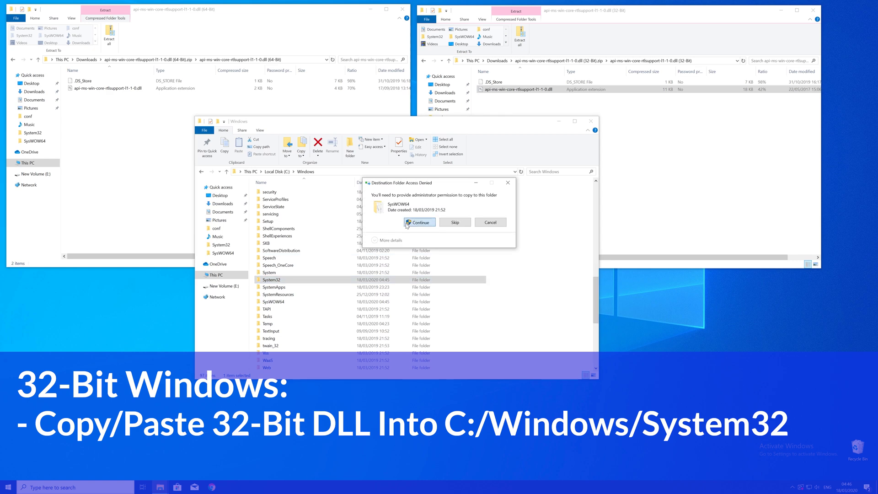
left_click(427, 222)
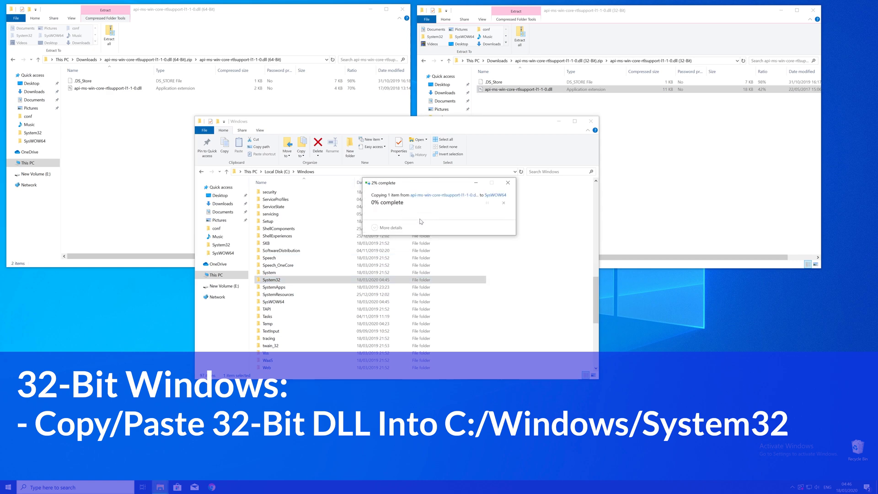
left_click_drag(127, 88, 282, 282)
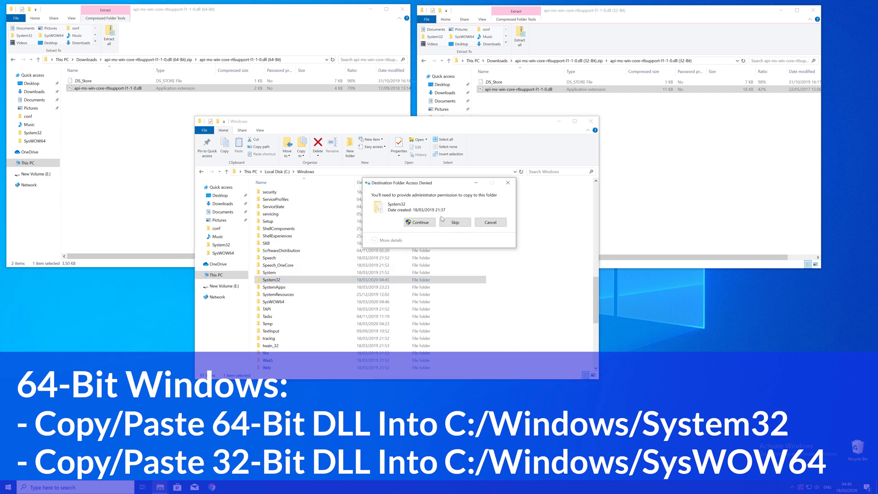
left_click(419, 222)
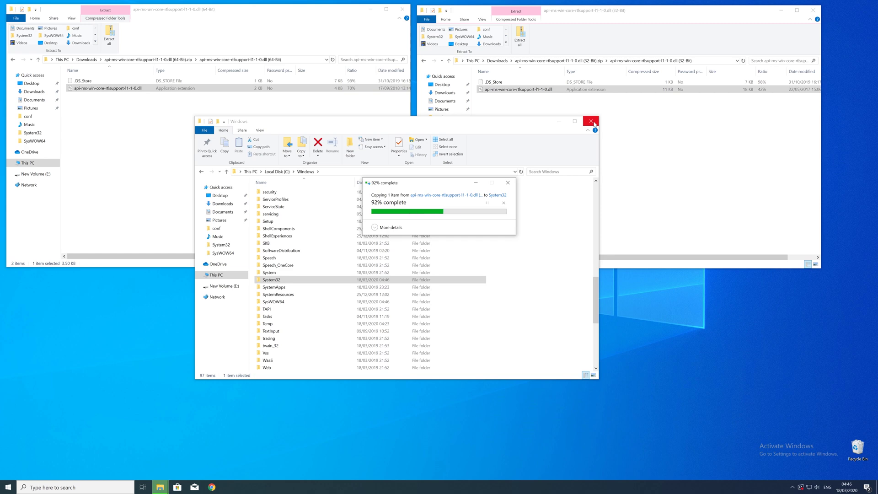
left_click(591, 122)
left_click(813, 11)
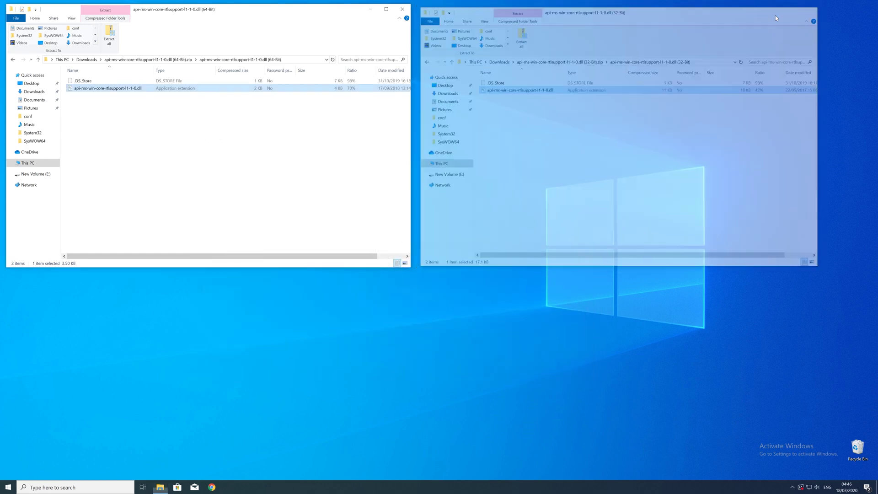
Close the remaining 64-bit api-ms-win-core-rtlsupport-l1-1-0.dll zip window
left_click(402, 9)
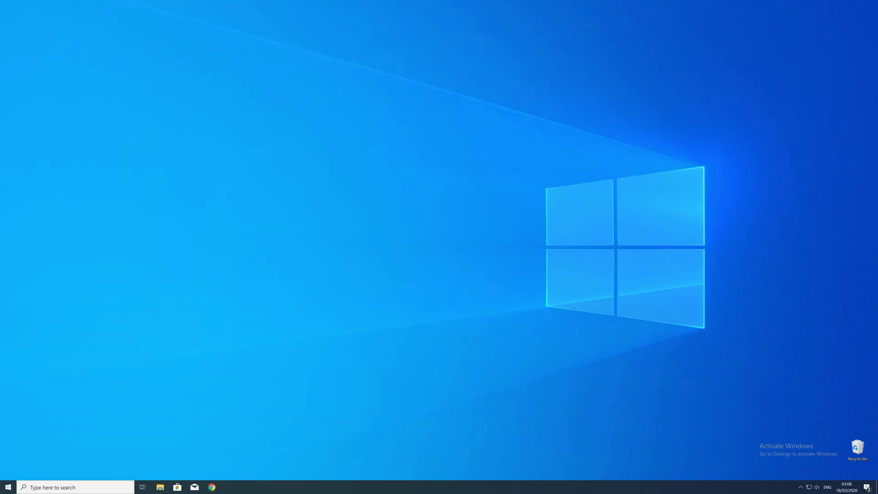